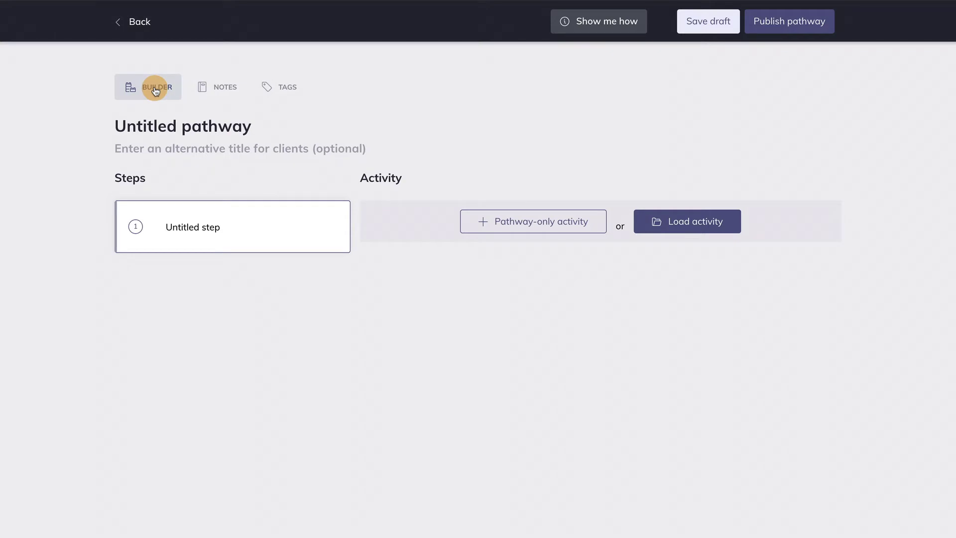
# Step: Review the pathway's private notes, then show the list of pathway types under Tags
pyautogui.click(212, 94)
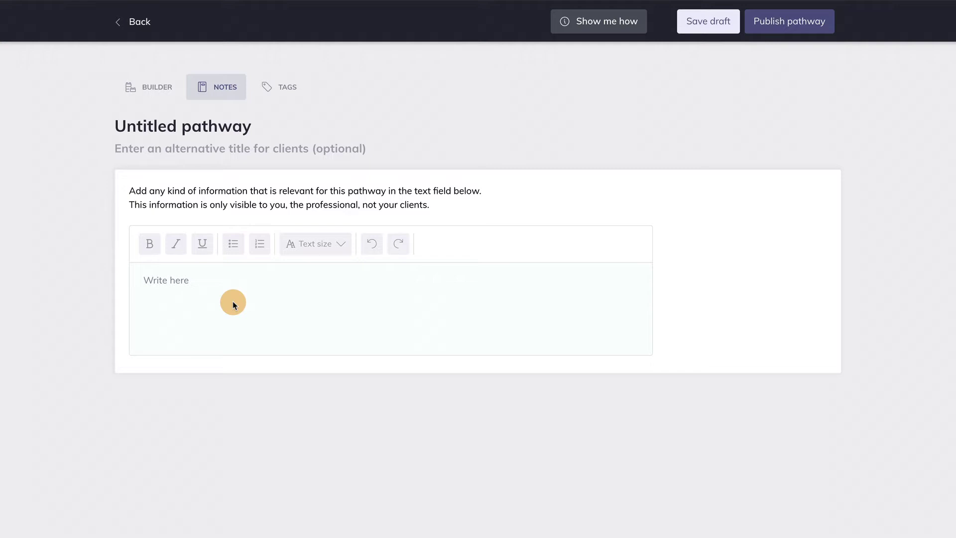
pyautogui.click(291, 95)
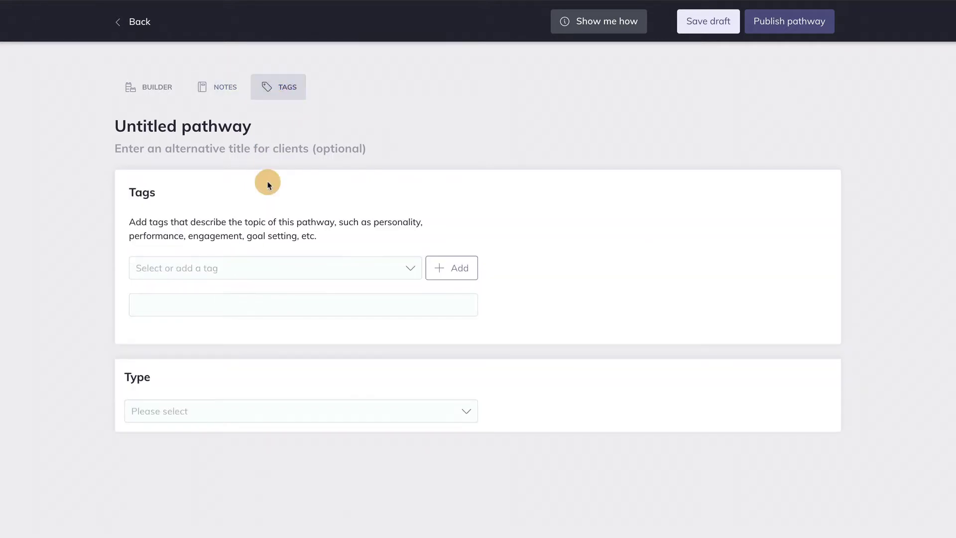
pyautogui.click(252, 416)
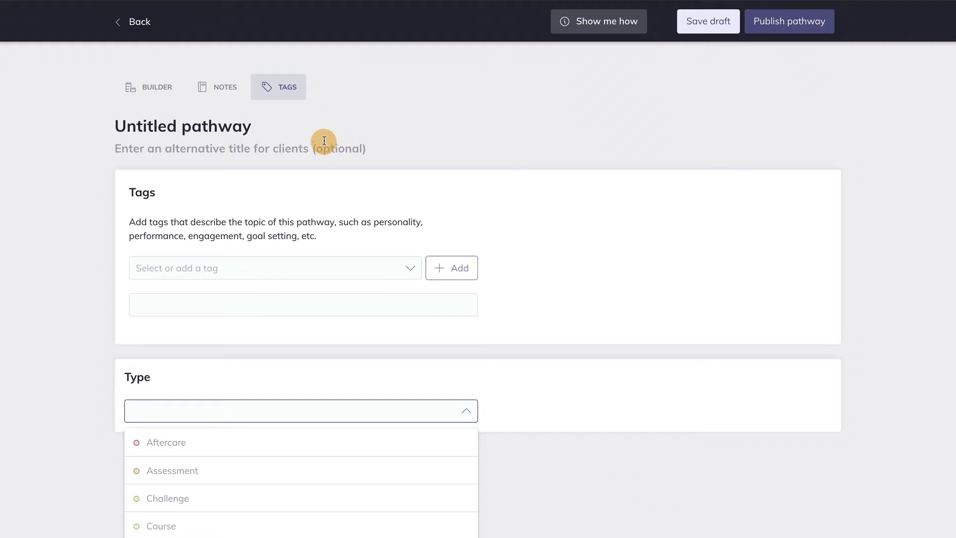
# Step: Back in the Builder, replace the pathway title with 'Demo title'
pyautogui.click(163, 95)
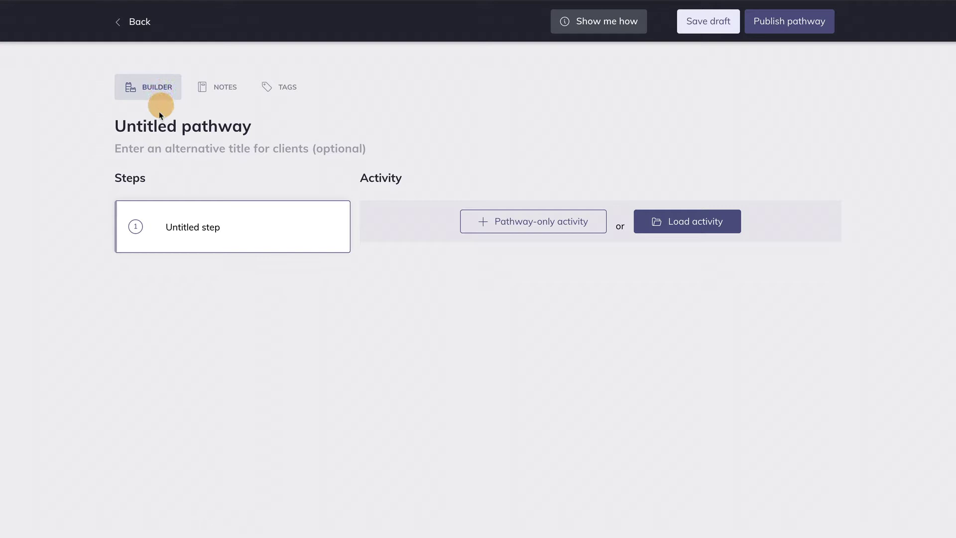
pyautogui.tripleClick(151, 123)
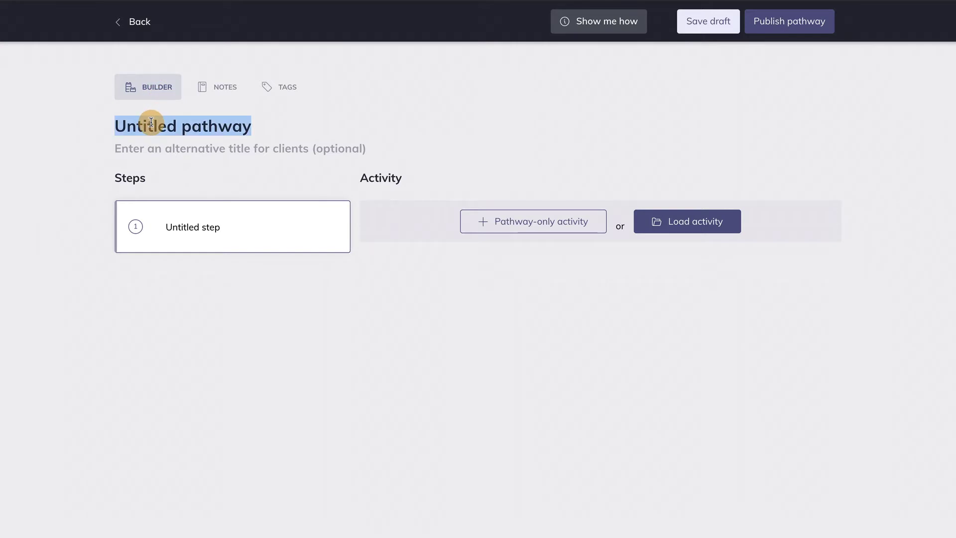
pyautogui.write('Demo title')
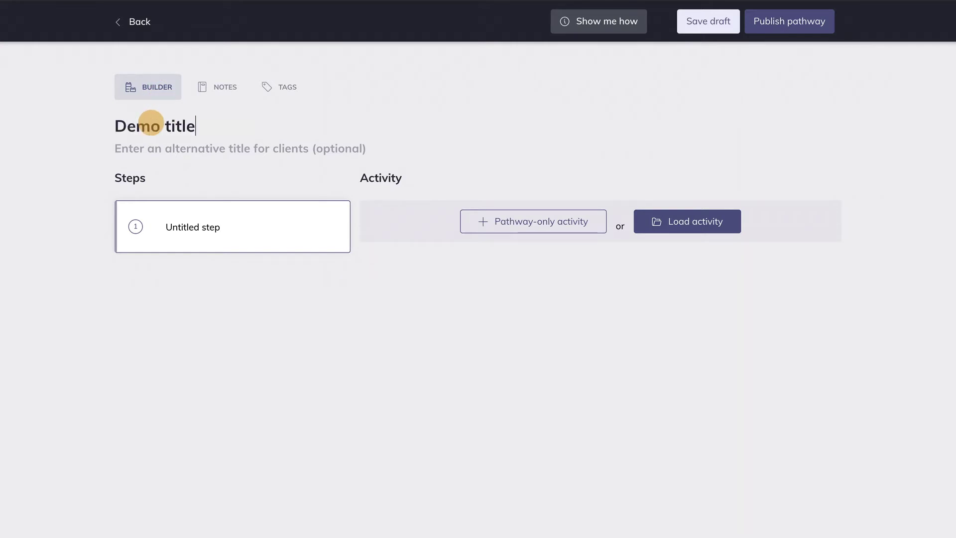
pyautogui.click(141, 147)
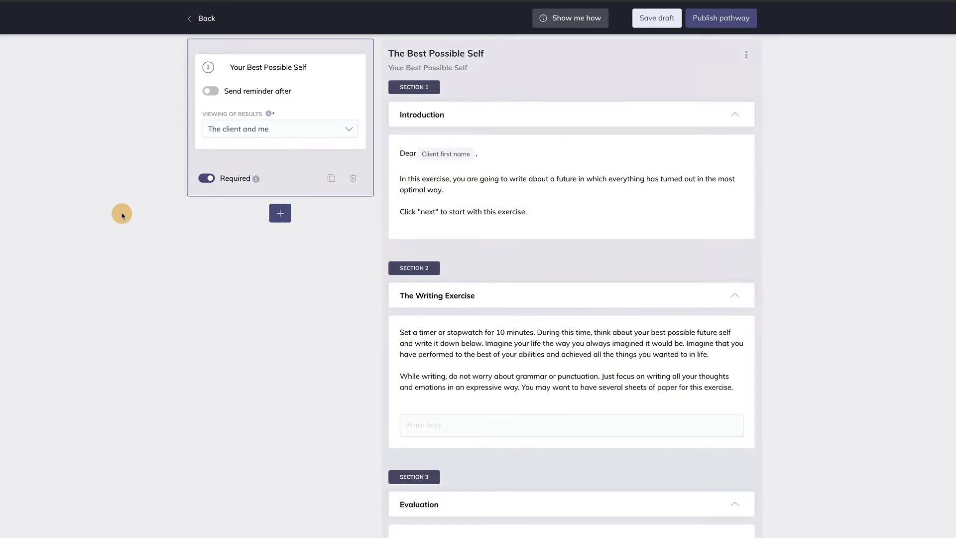
pyautogui.scroll(3, 122, 215)
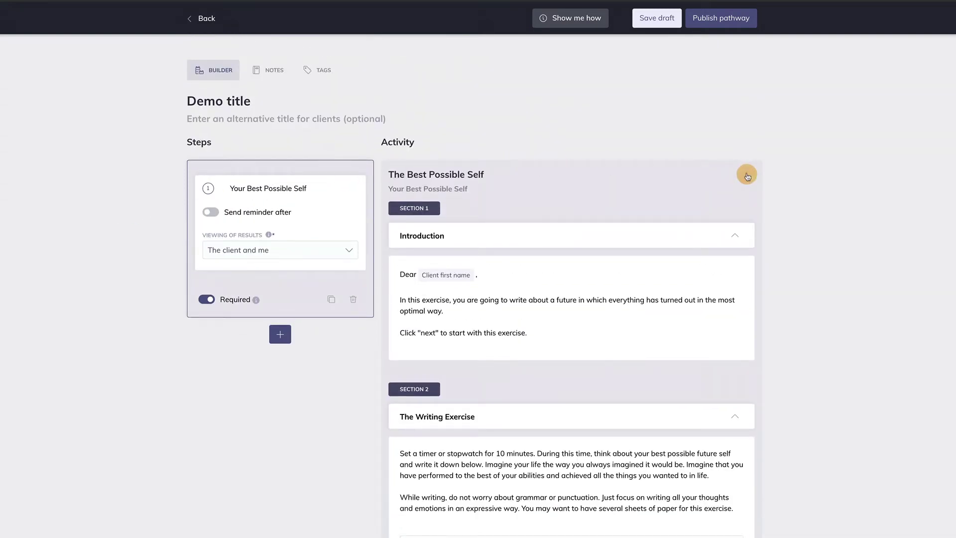
pyautogui.click(746, 175)
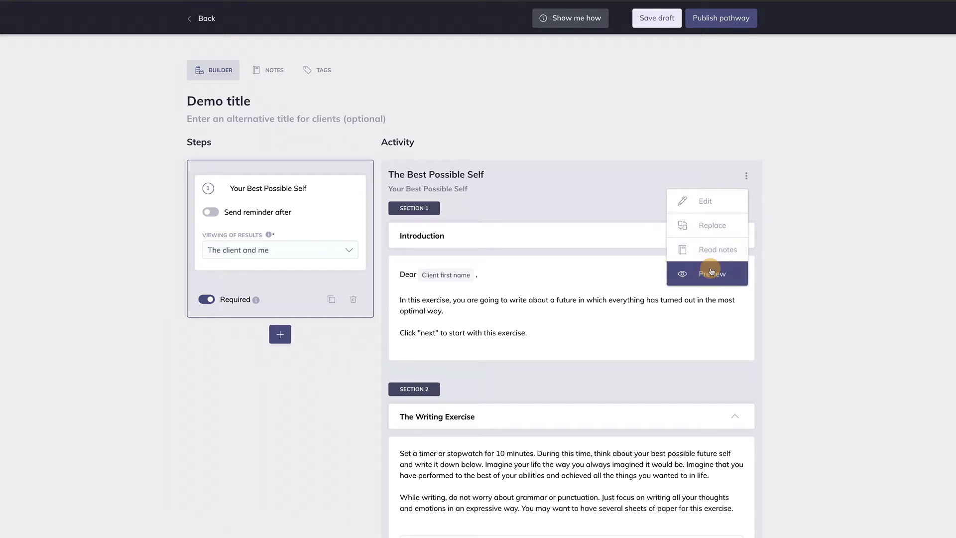
pyautogui.click(778, 246)
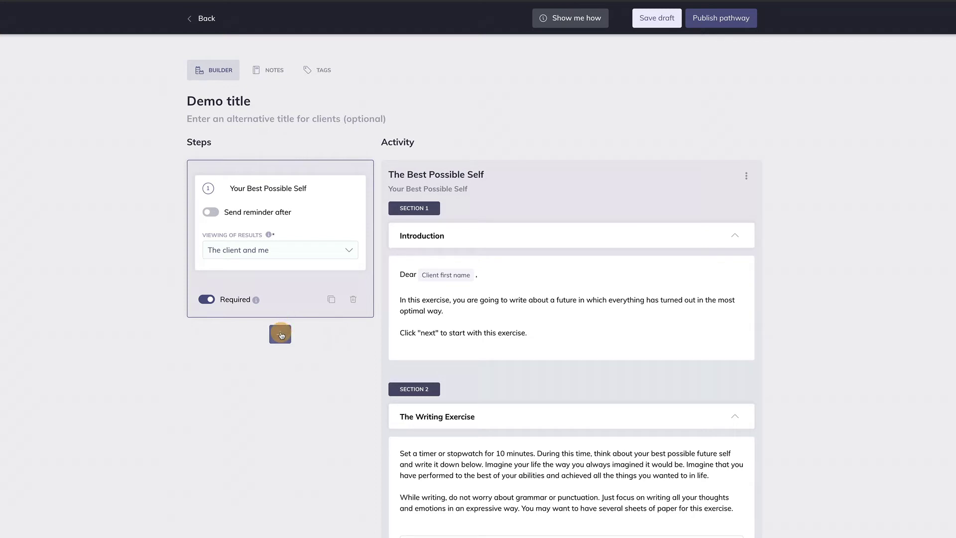
# Step: Add a pathway-only activity as a new step and title it 'Activity 2'
pyautogui.click(281, 335)
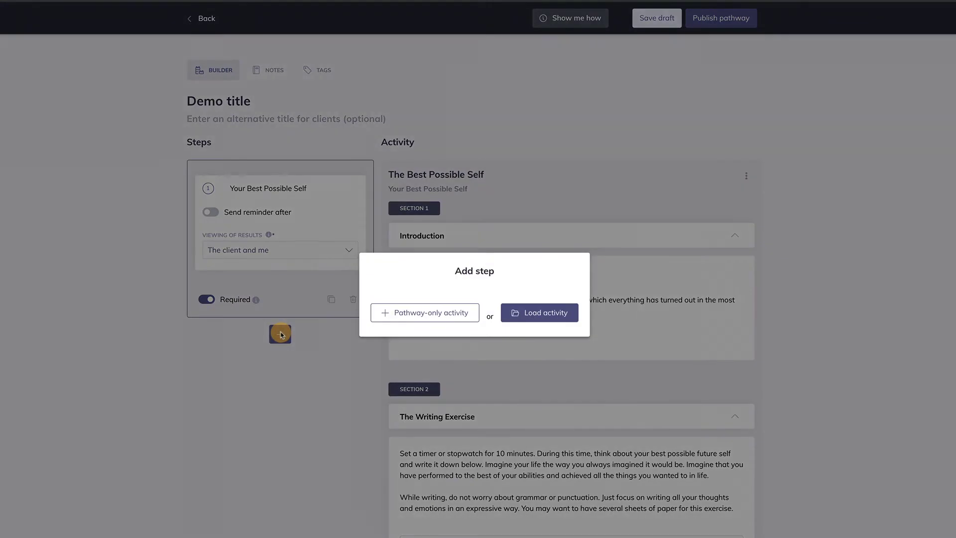
pyautogui.click(420, 319)
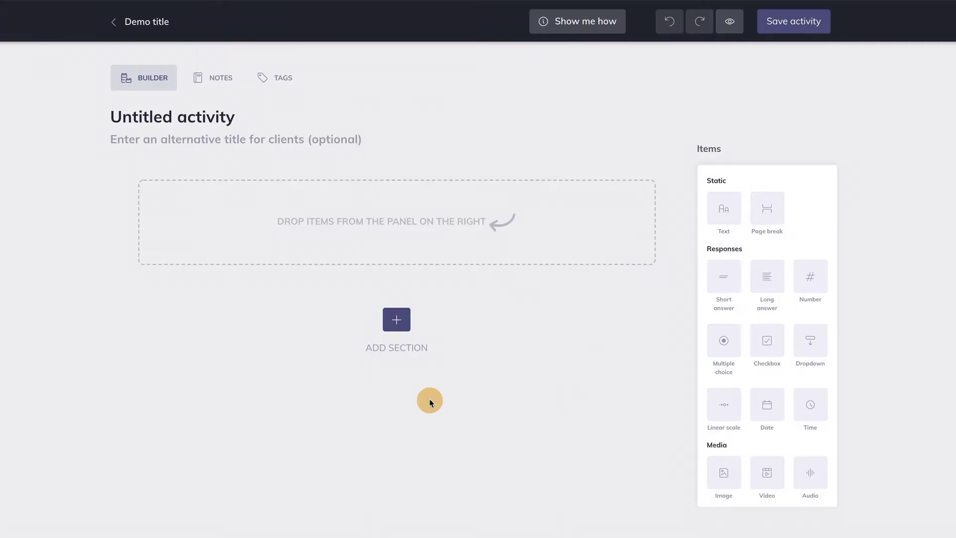
pyautogui.moveTo(288, 99); pyautogui.dragTo(205, 98)
pyautogui.moveTo(134, 113); pyautogui.dragTo(97, 118)
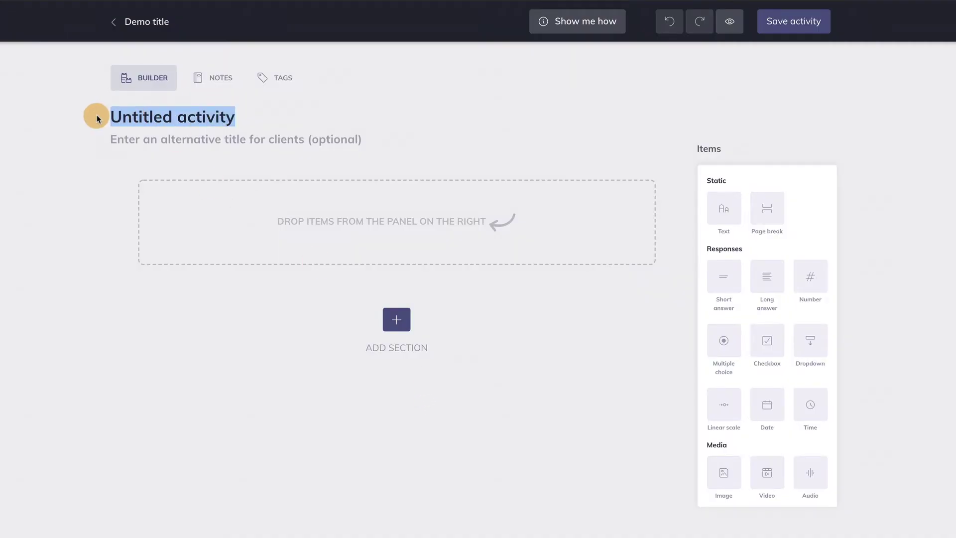
pyautogui.write('Activit')
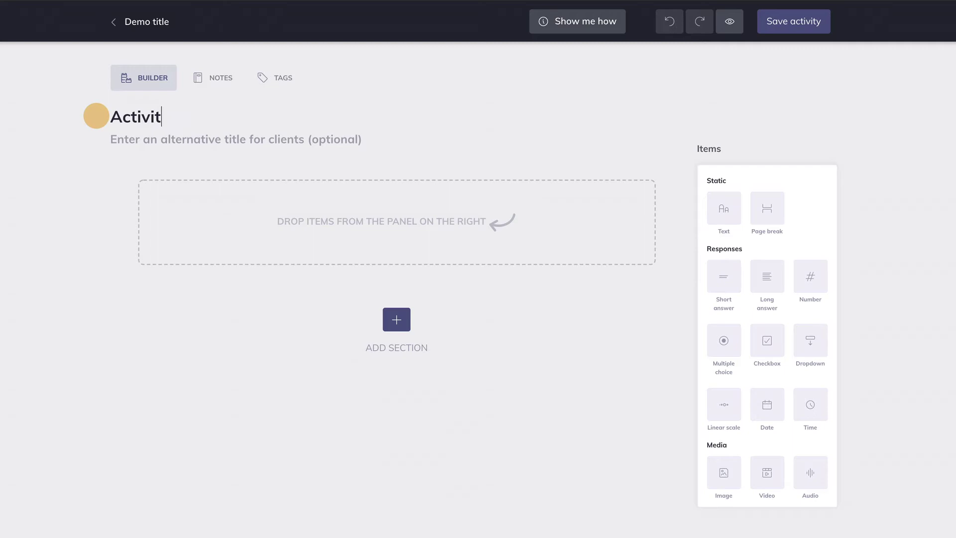
pyautogui.write('y 2')
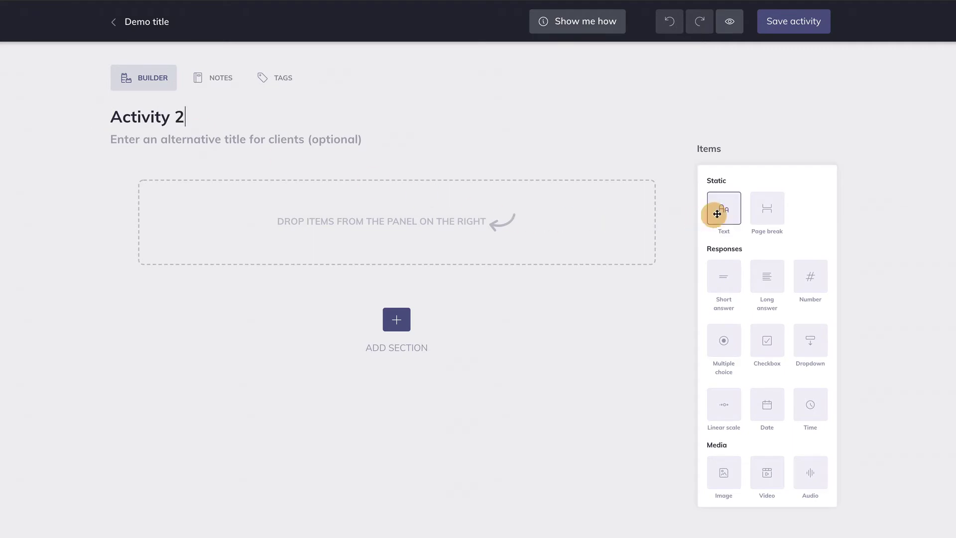
# Step: Add a text block reading 'Welcome!', save the activity, and return to the pathway
pyautogui.moveTo(721, 209); pyautogui.dragTo(365, 219)
pyautogui.scroll(-2, 245, 130)
pyautogui.click(252, 119)
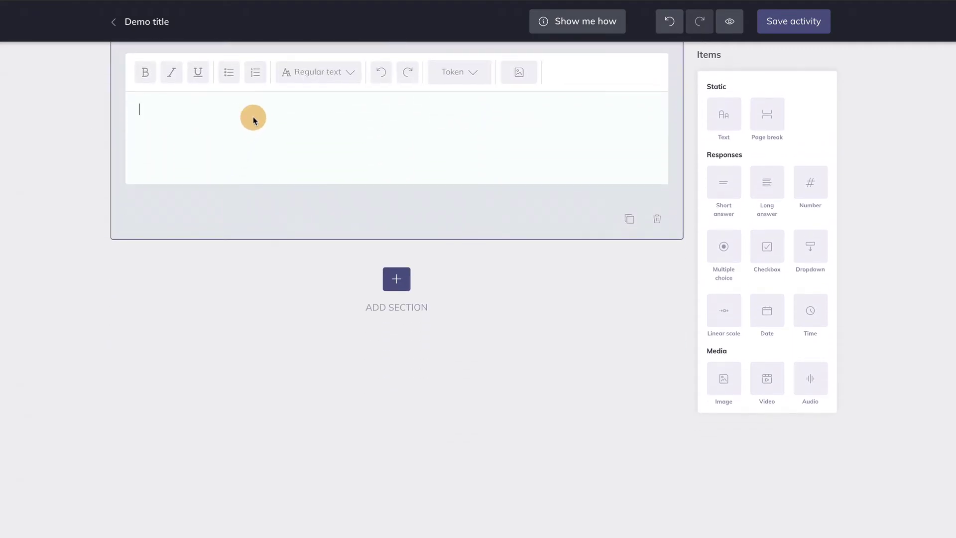
pyautogui.write('Welcome!')
pyautogui.click(793, 29)
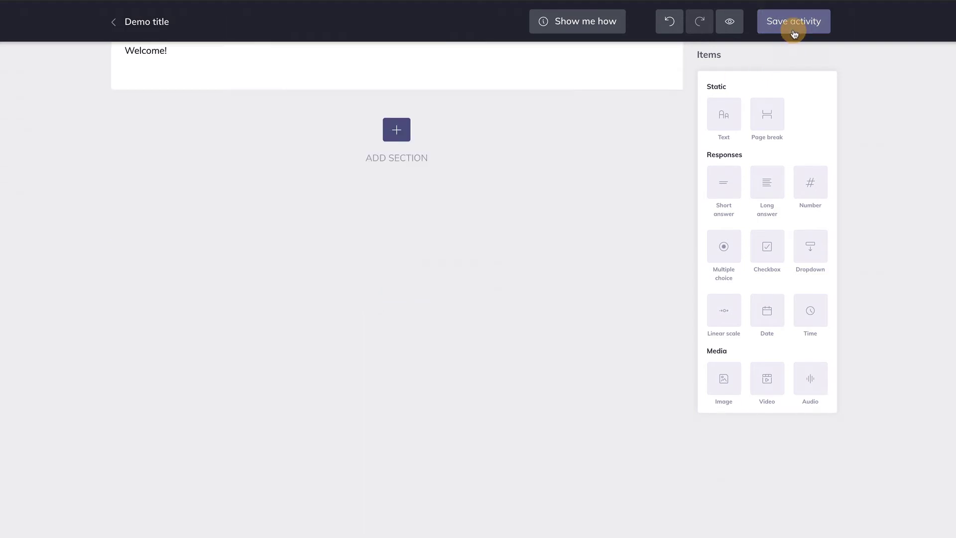
pyautogui.click(124, 22)
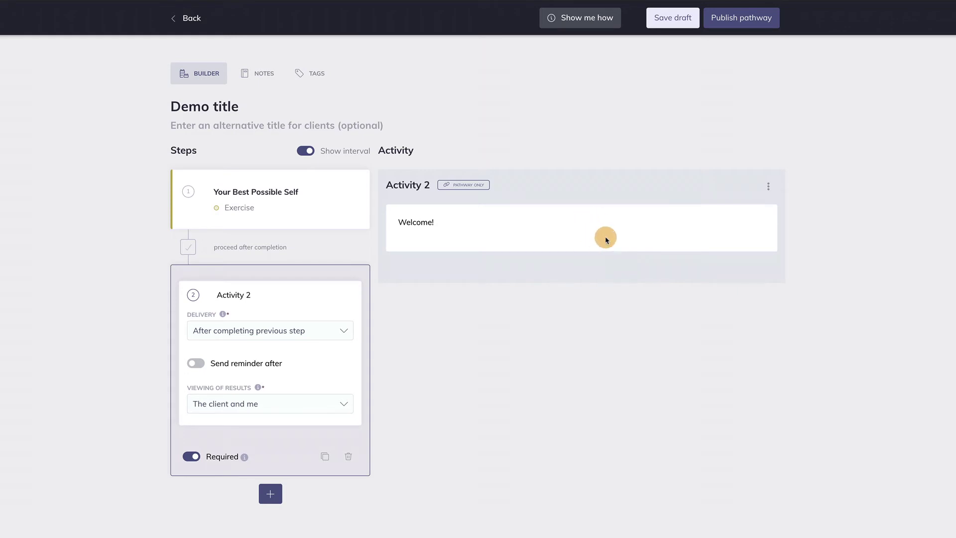
# Step: Show the Activity 2 options menu and try Unlink from pathway
pyautogui.click(768, 187)
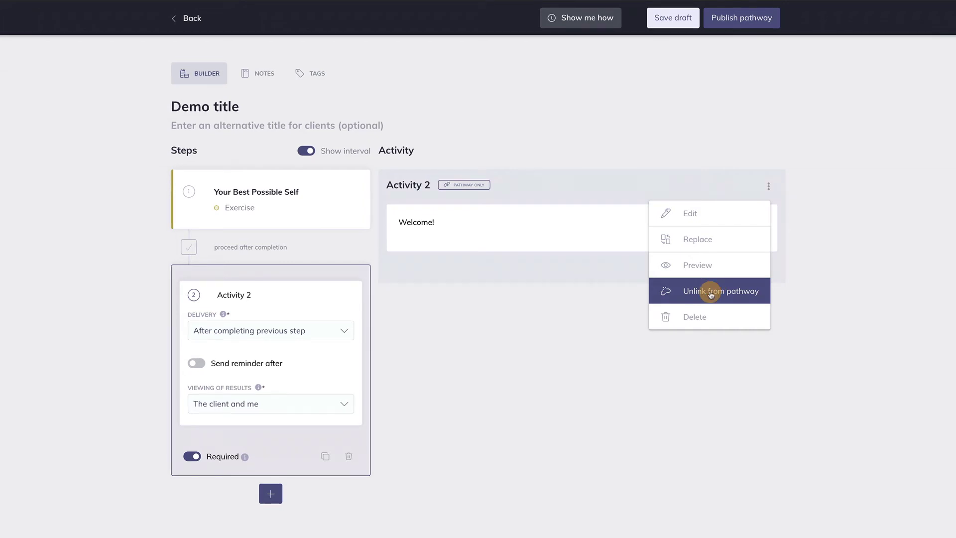
pyautogui.click(712, 291)
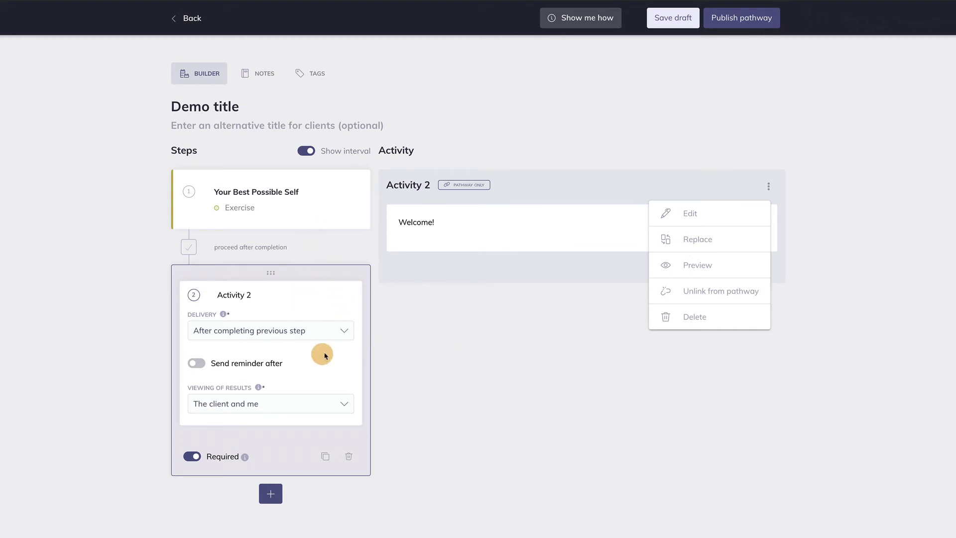
# Step: Drag Activity 2 above Your Best Possible Self, then back into second place
pyautogui.click(334, 211)
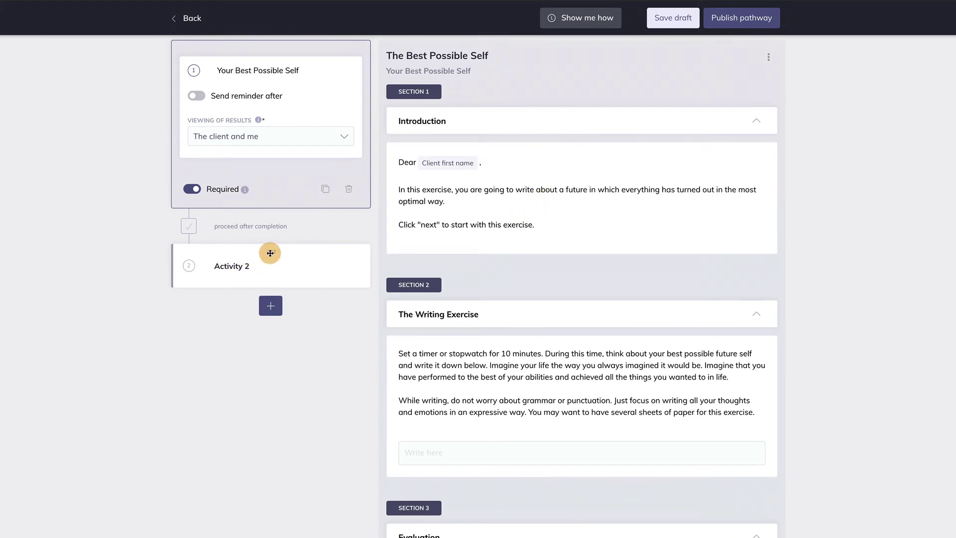
pyautogui.moveTo(270, 253); pyautogui.dragTo(270, 252)
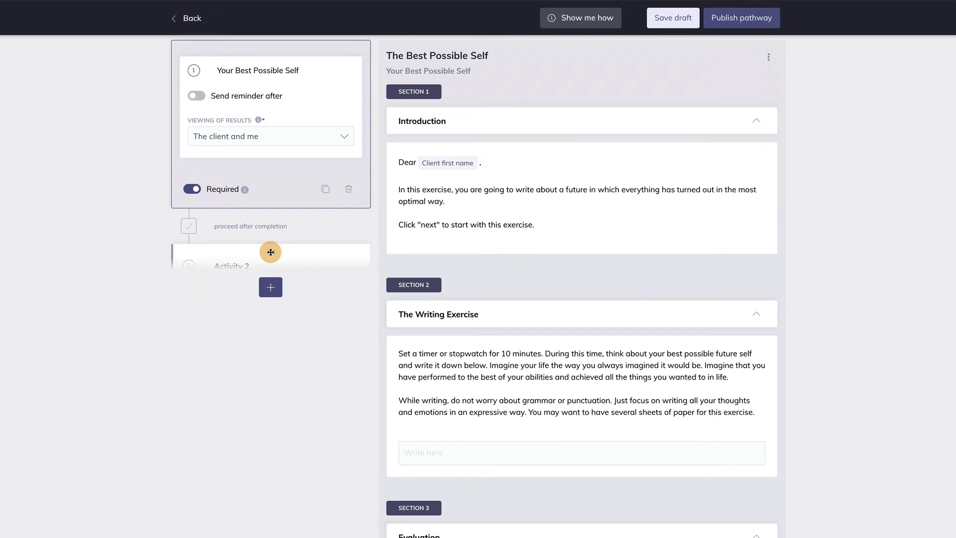
pyautogui.moveTo(277, 179); pyautogui.dragTo(285, 74)
pyautogui.scroll(3, 286, 100)
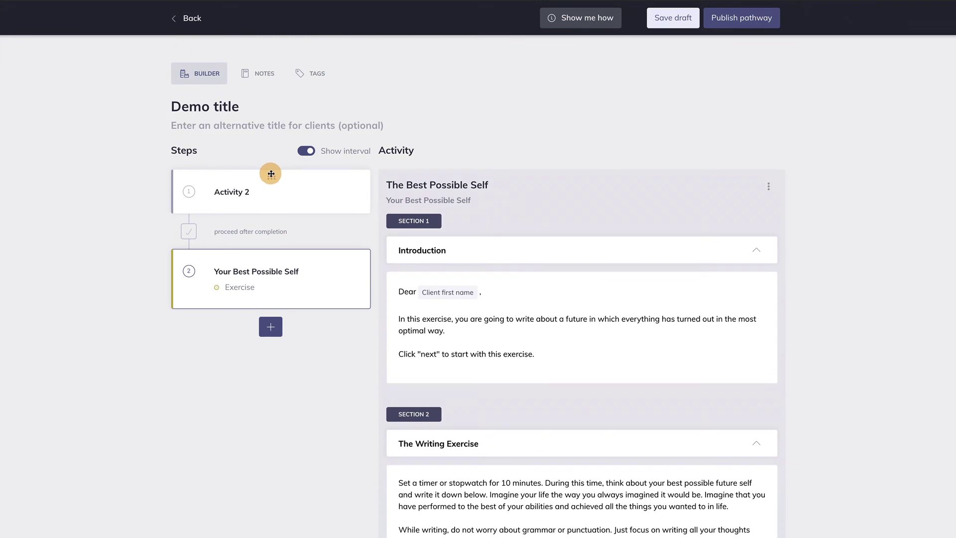
pyautogui.moveTo(271, 174); pyautogui.dragTo(267, 263)
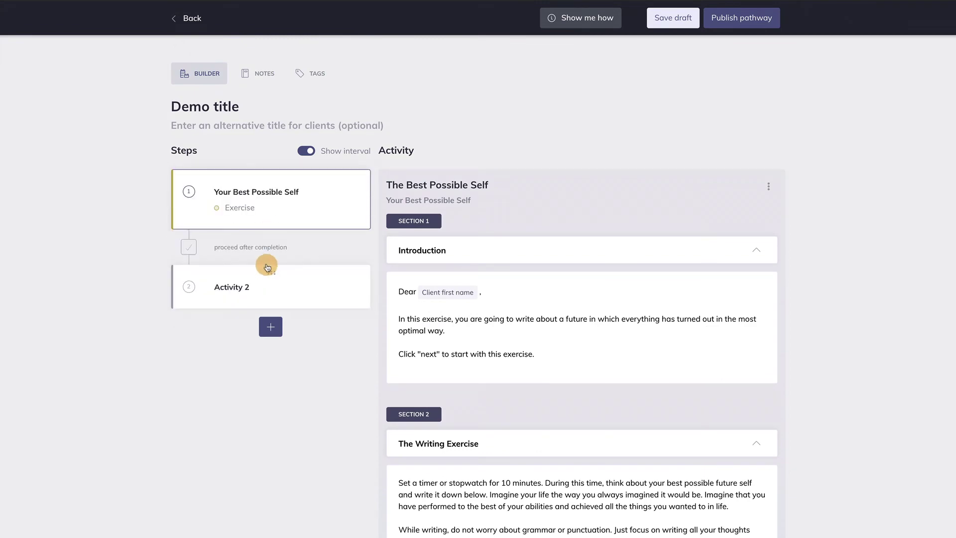
# Step: Expand Activity 2's settings and set its delivery to No delay
pyautogui.click(266, 294)
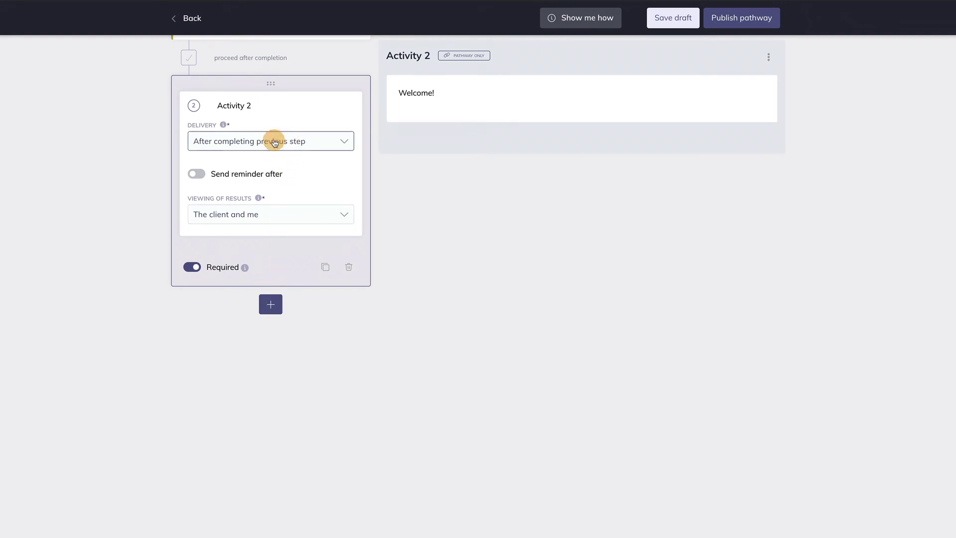
pyautogui.click(275, 142)
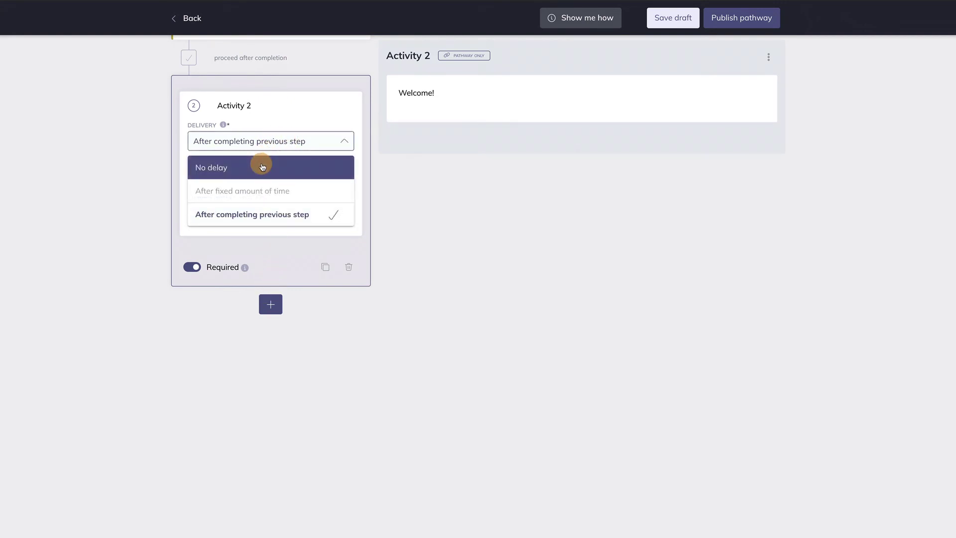
pyautogui.click(262, 164)
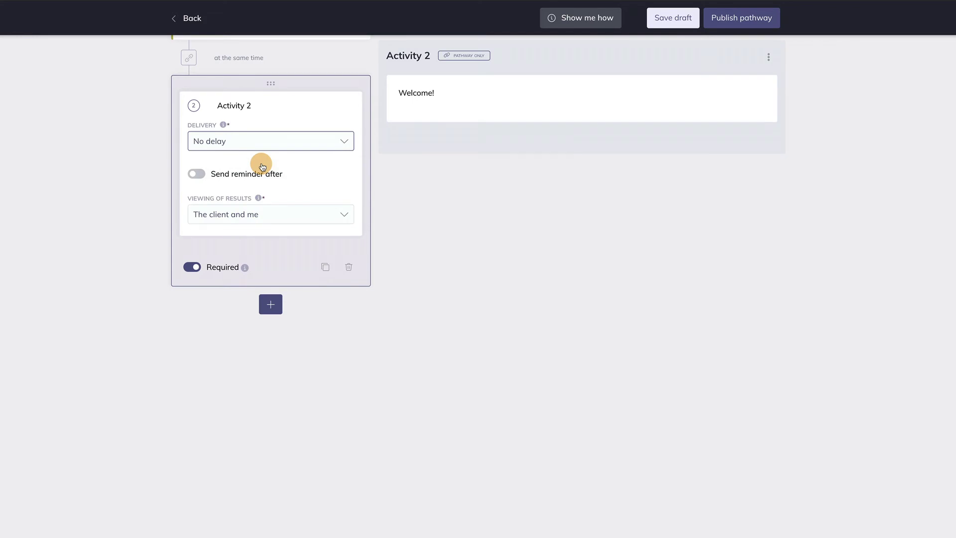
# Step: Switch delivery to a fixed time in Weeks, then back to After completing previous step
pyautogui.click(268, 146)
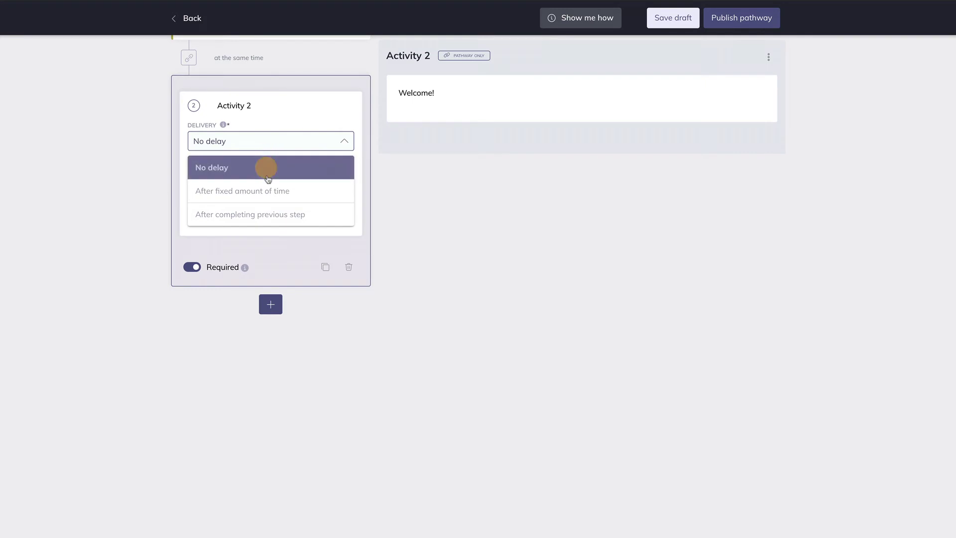
pyautogui.click(270, 192)
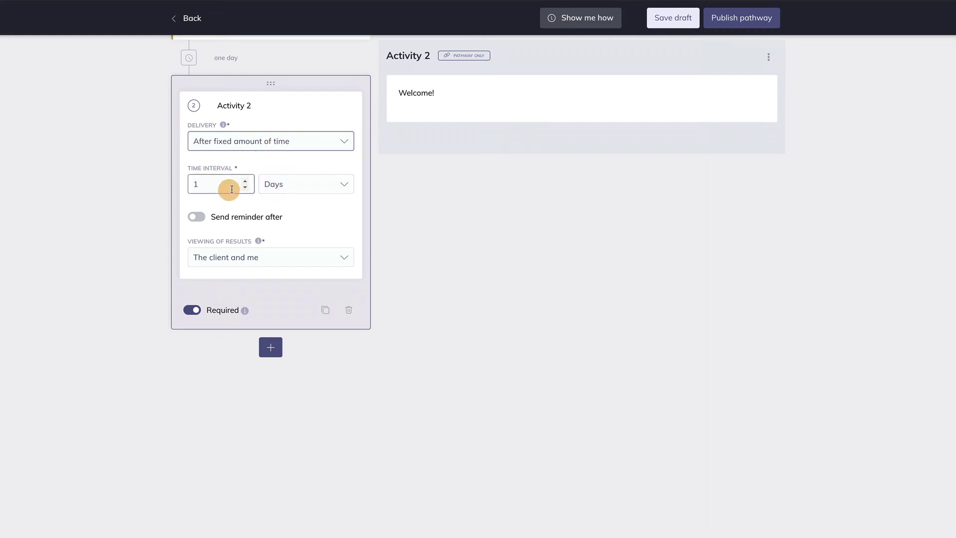
pyautogui.click(339, 185)
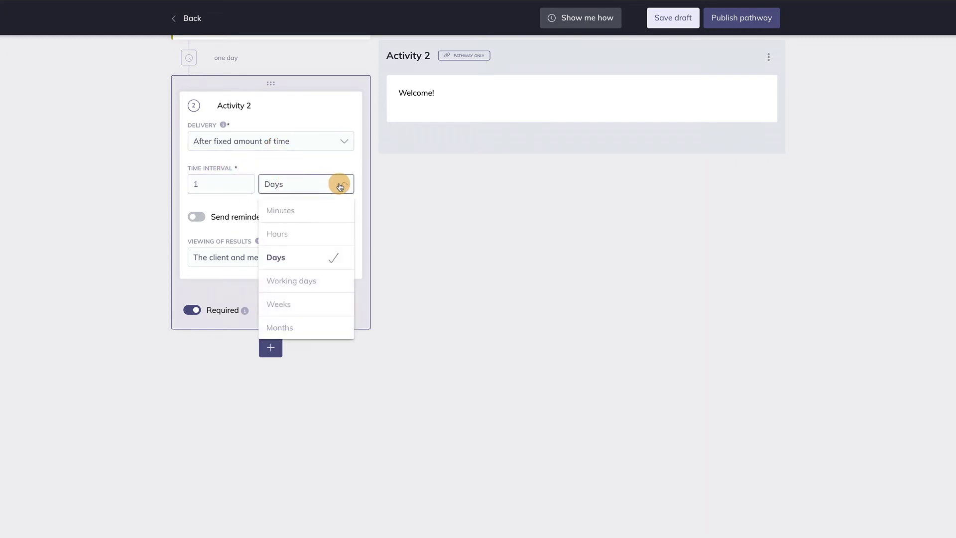
pyautogui.click(298, 303)
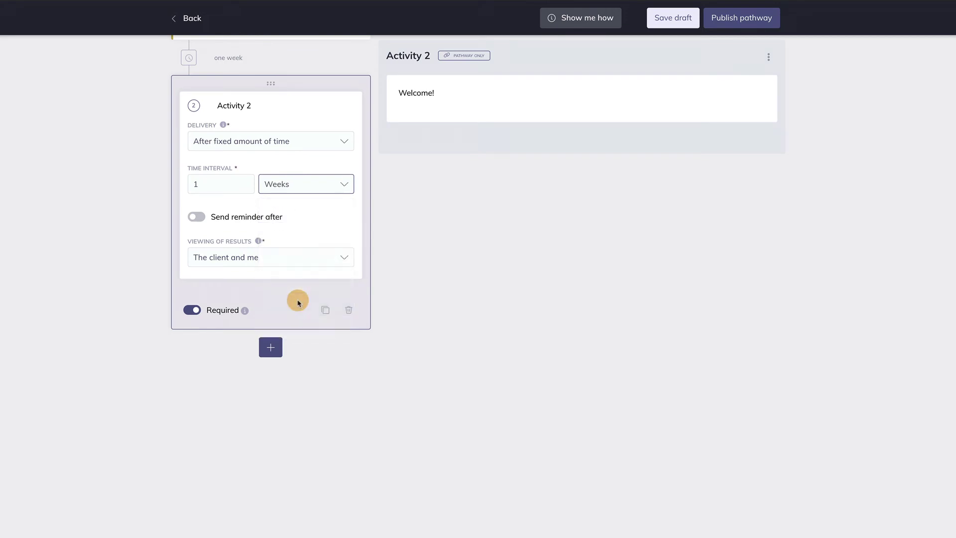
pyautogui.click(340, 151)
pyautogui.click(290, 220)
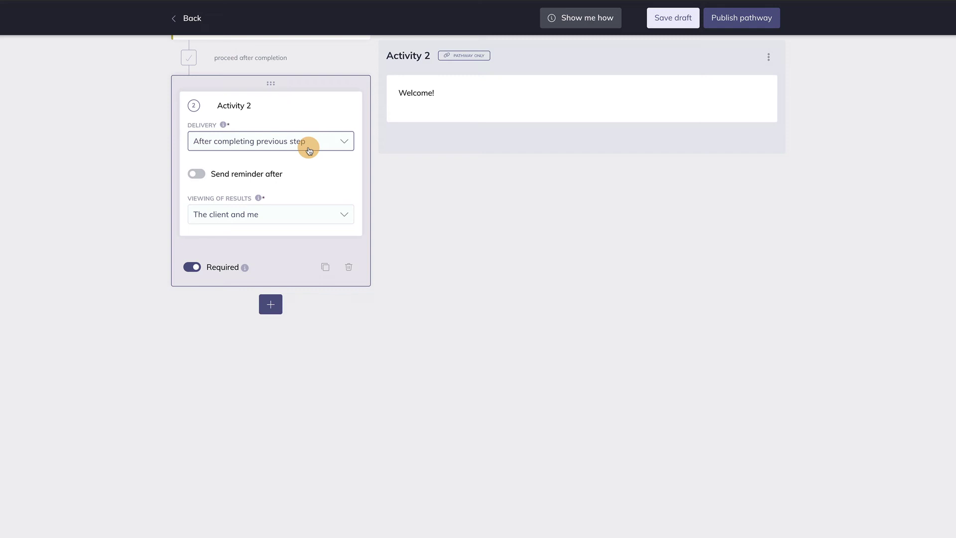
pyautogui.scroll(4, 309, 149)
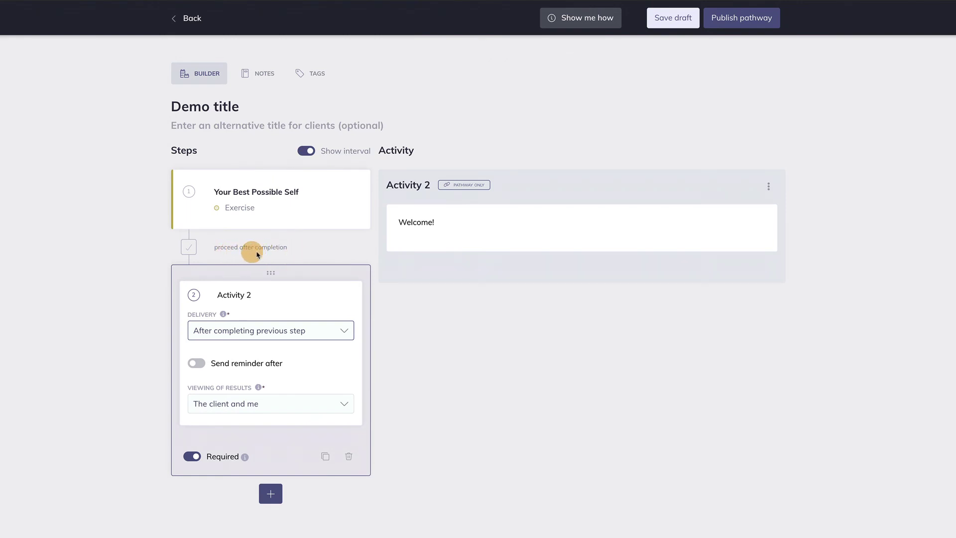
# Step: Turn off Show interval, enable a 1-day reminder for Activity 2, and switch off Required
pyautogui.click(304, 150)
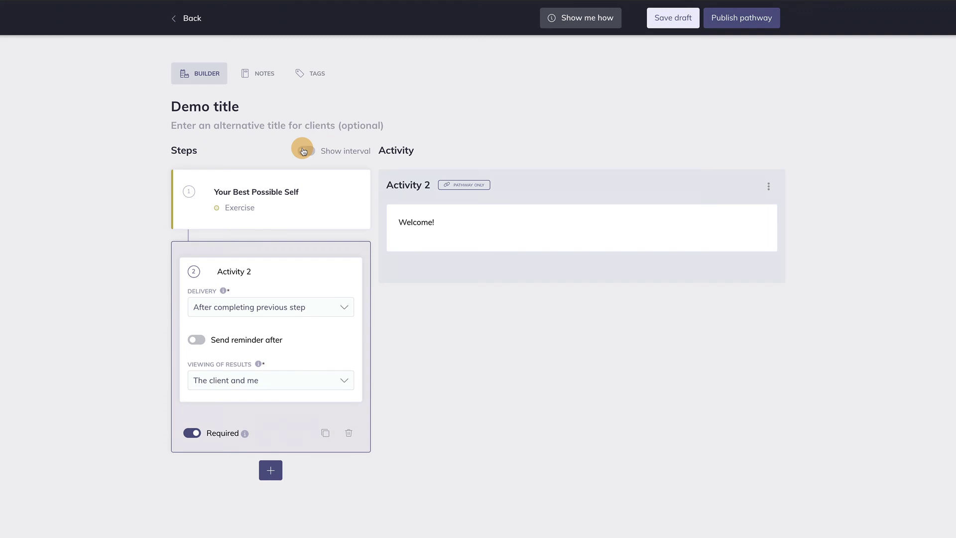
pyautogui.click(196, 340)
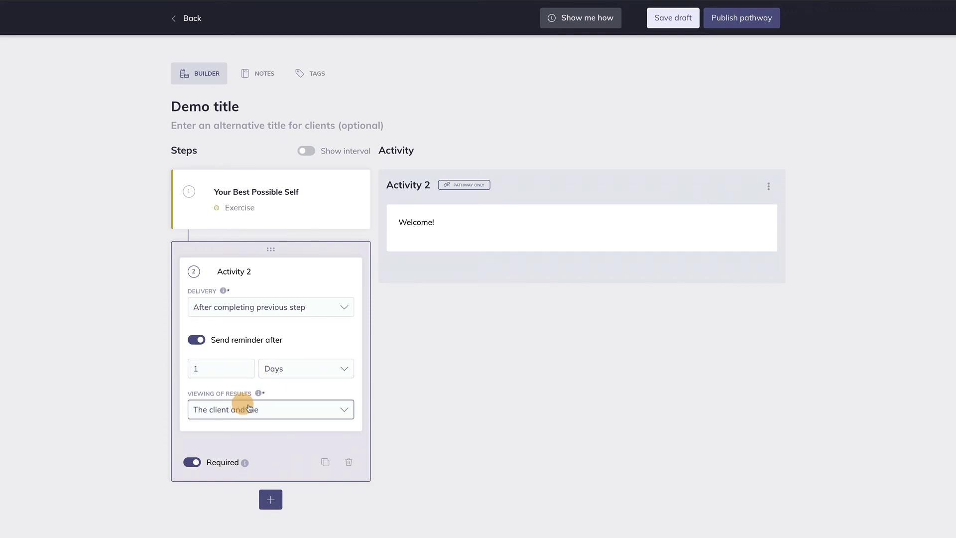
pyautogui.click(342, 411)
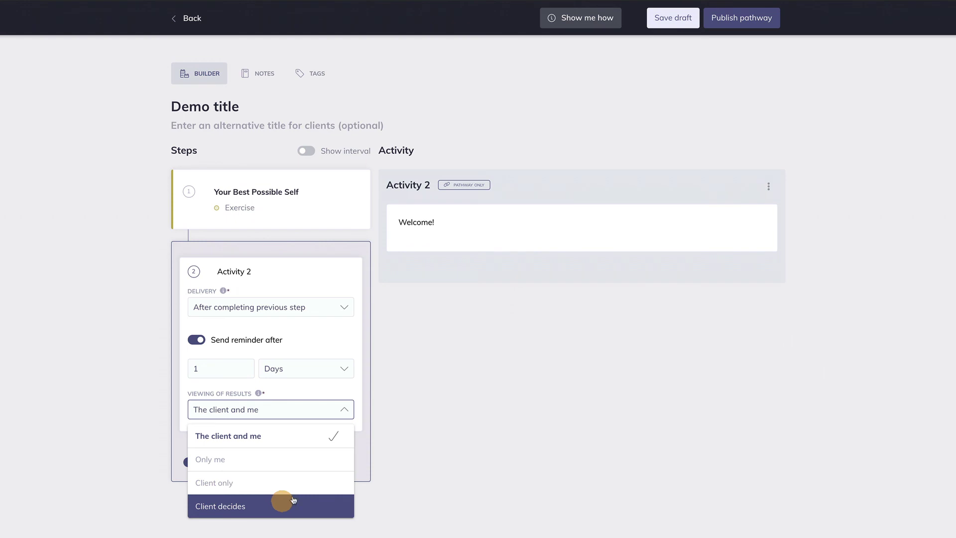
pyautogui.click(448, 460)
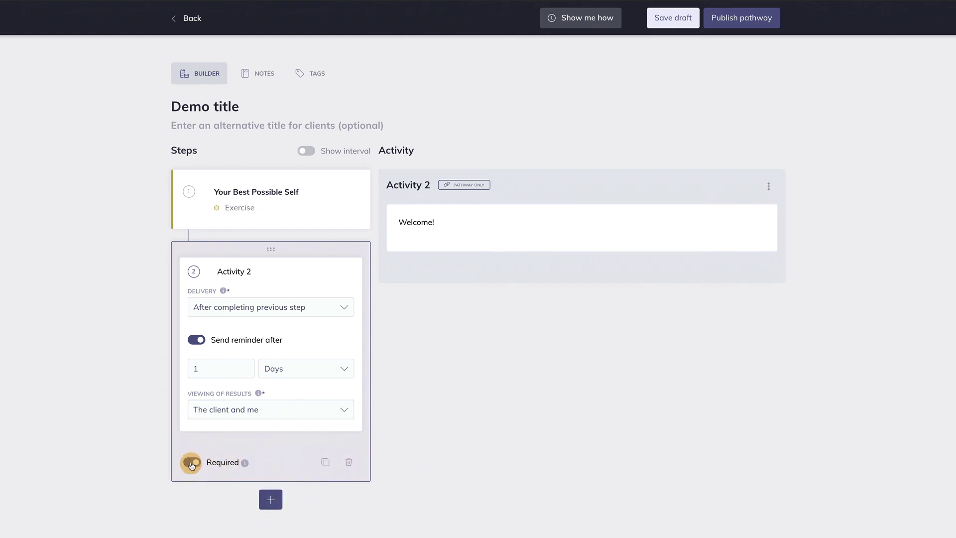
pyautogui.click(191, 464)
# Step: Switch Activity 2's Required toggle back on and leave its card in second place
pyautogui.click(191, 464)
pyautogui.moveTo(271, 248); pyautogui.dragTo(270, 248)
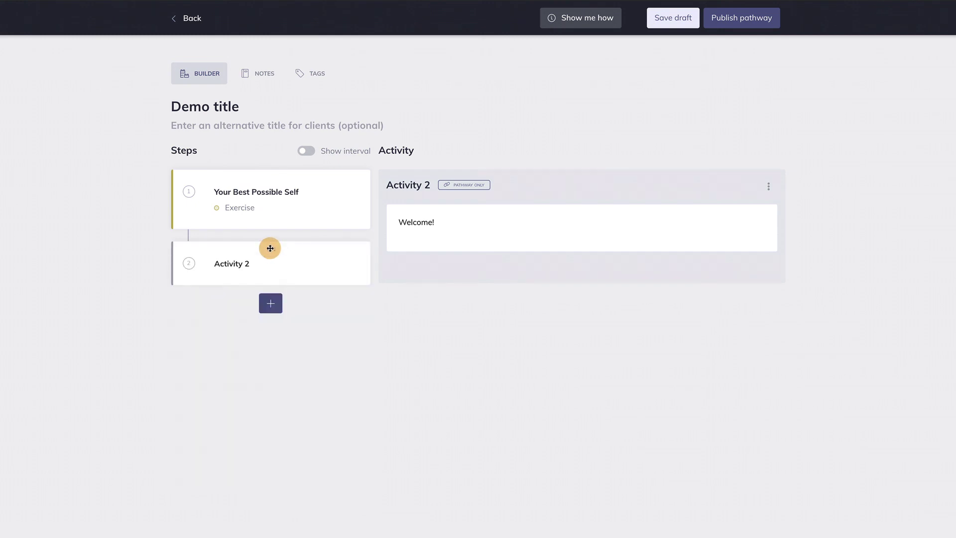